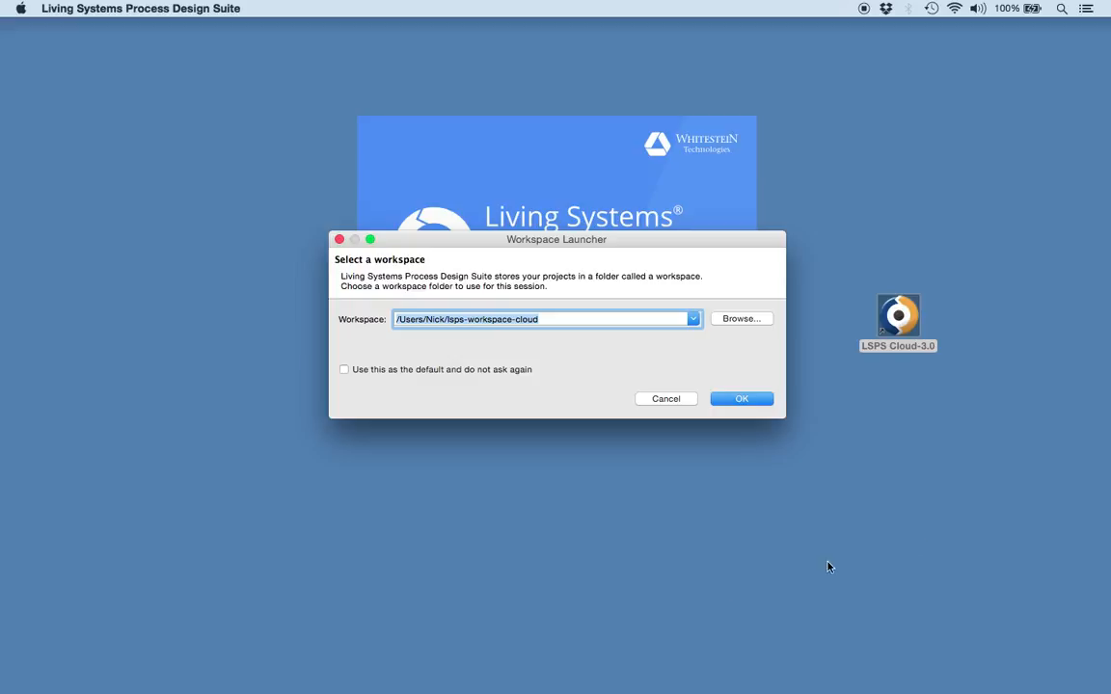
Step: Launch the design suite with the lsps-workspace-cloud workspace and expand the RegistrationForm project
click(754, 399)
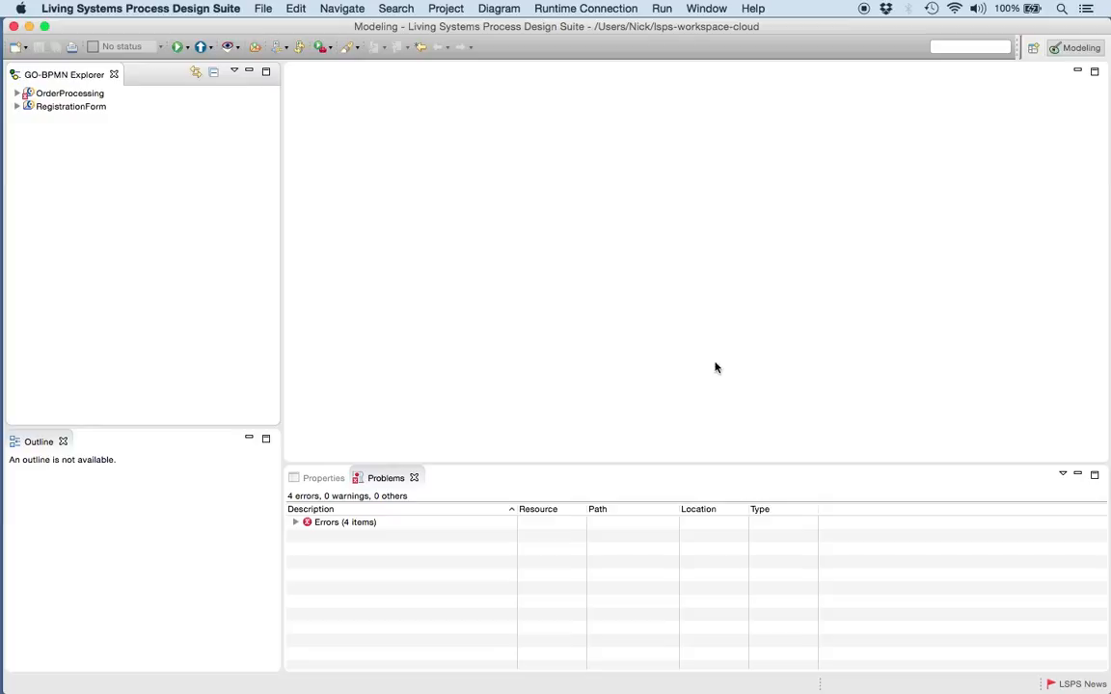
click(17, 106)
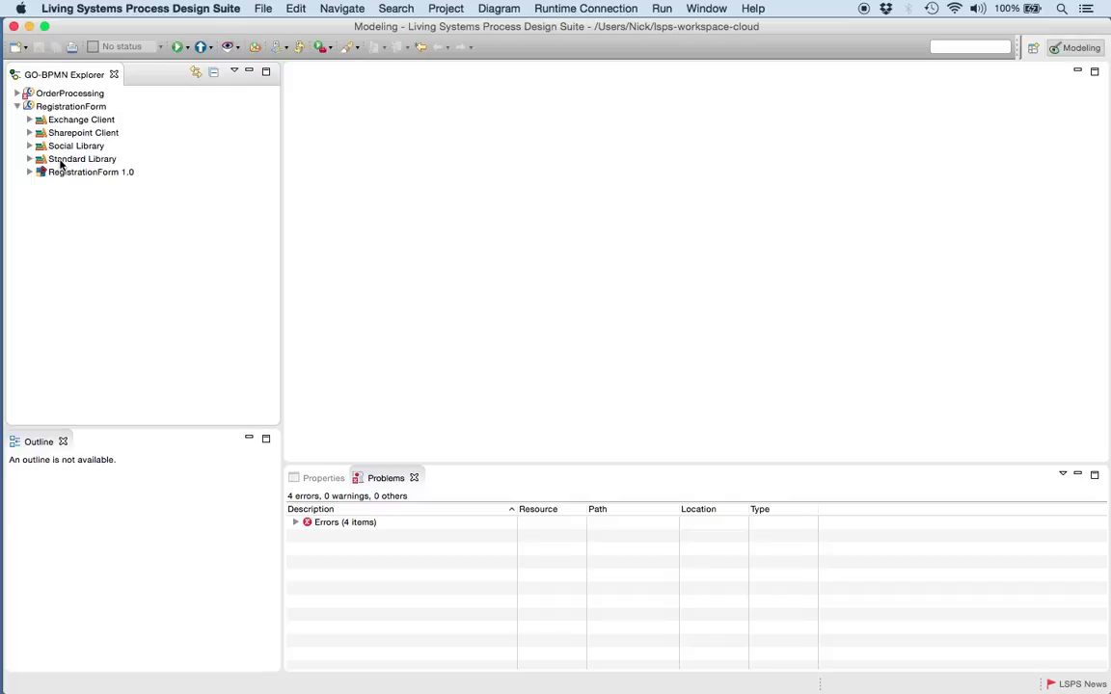
right_click(149, 235)
mouse_move(176, 249)
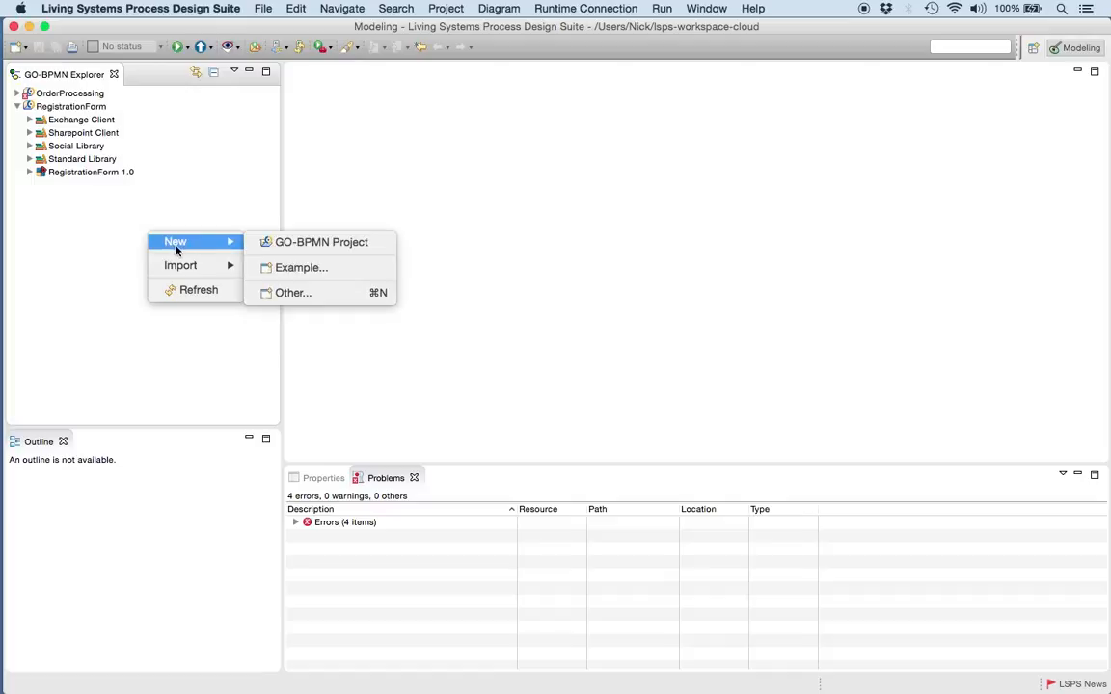
mouse_move(191, 270)
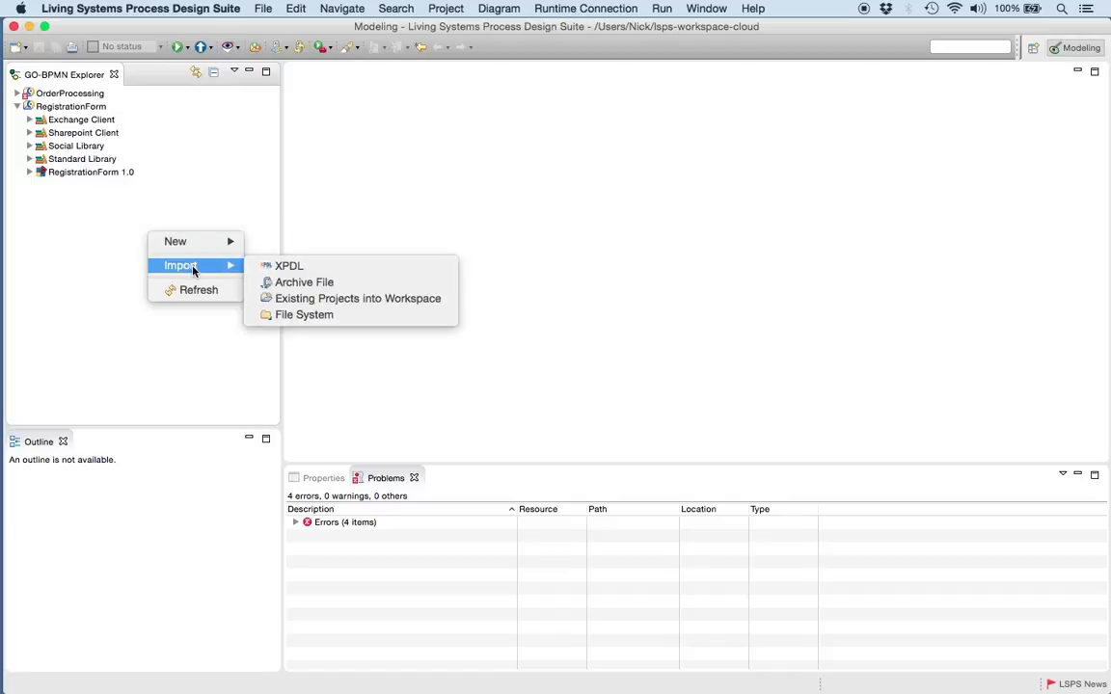
click(214, 223)
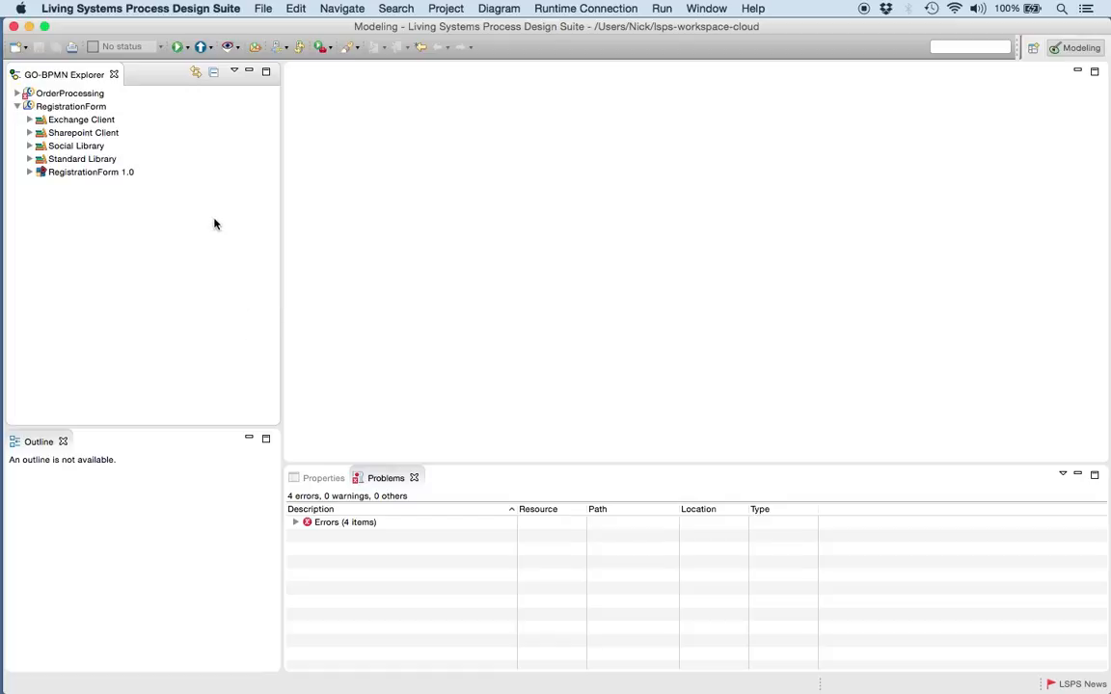
click(262, 8)
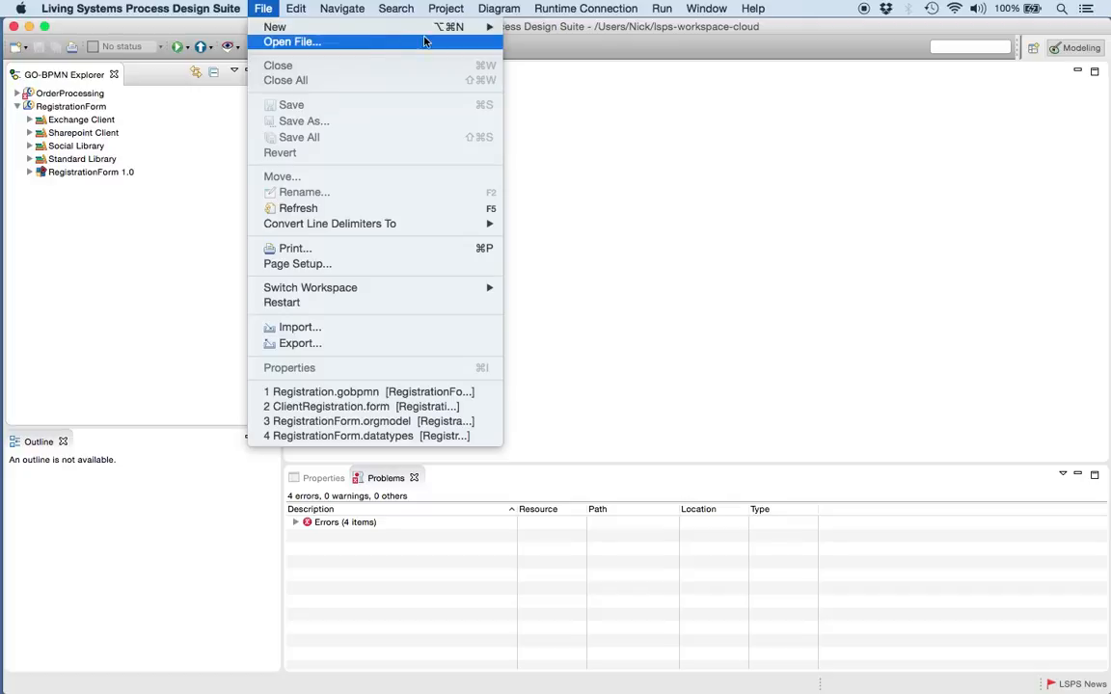
mouse_move(405, 27)
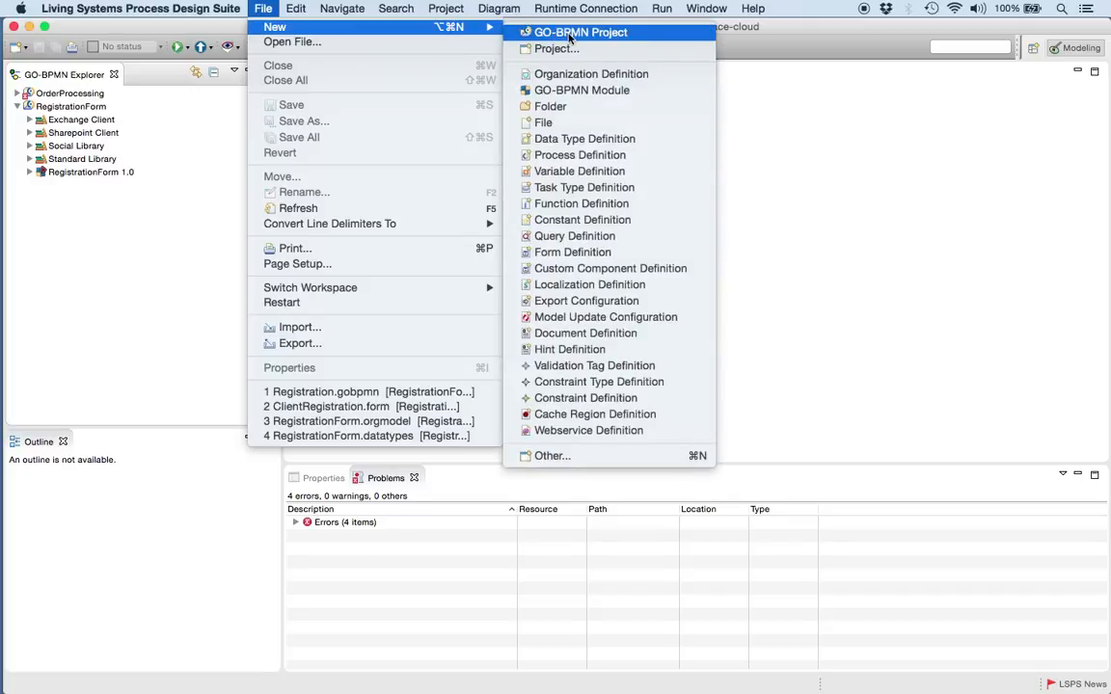
click(127, 229)
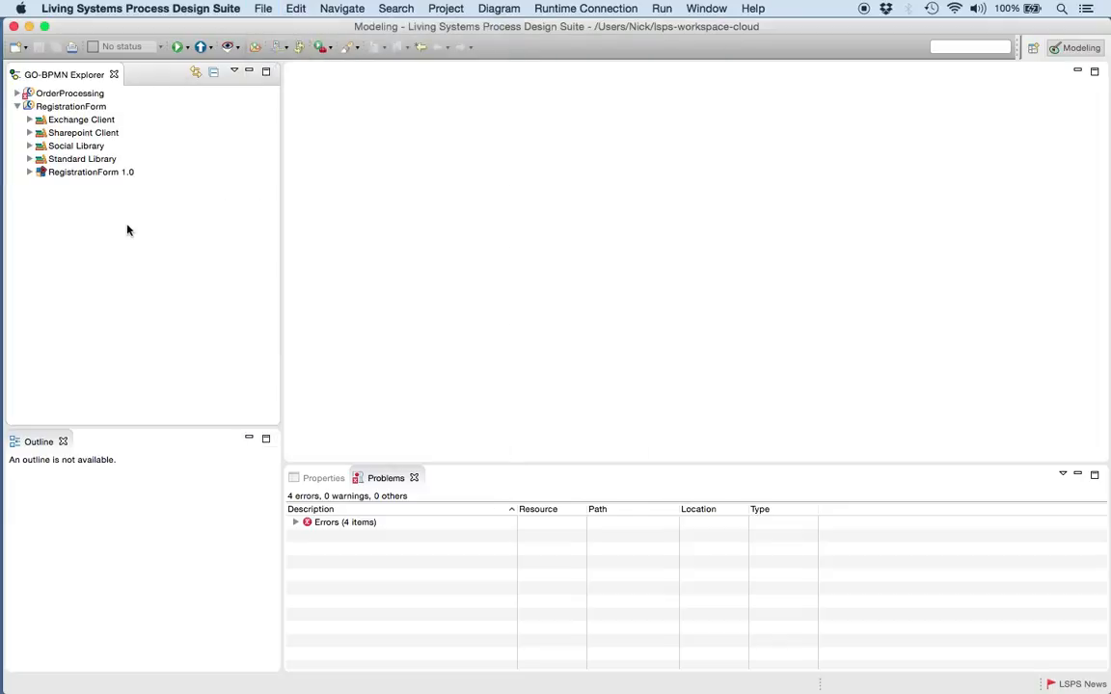
right_click(87, 111)
mouse_move(88, 112)
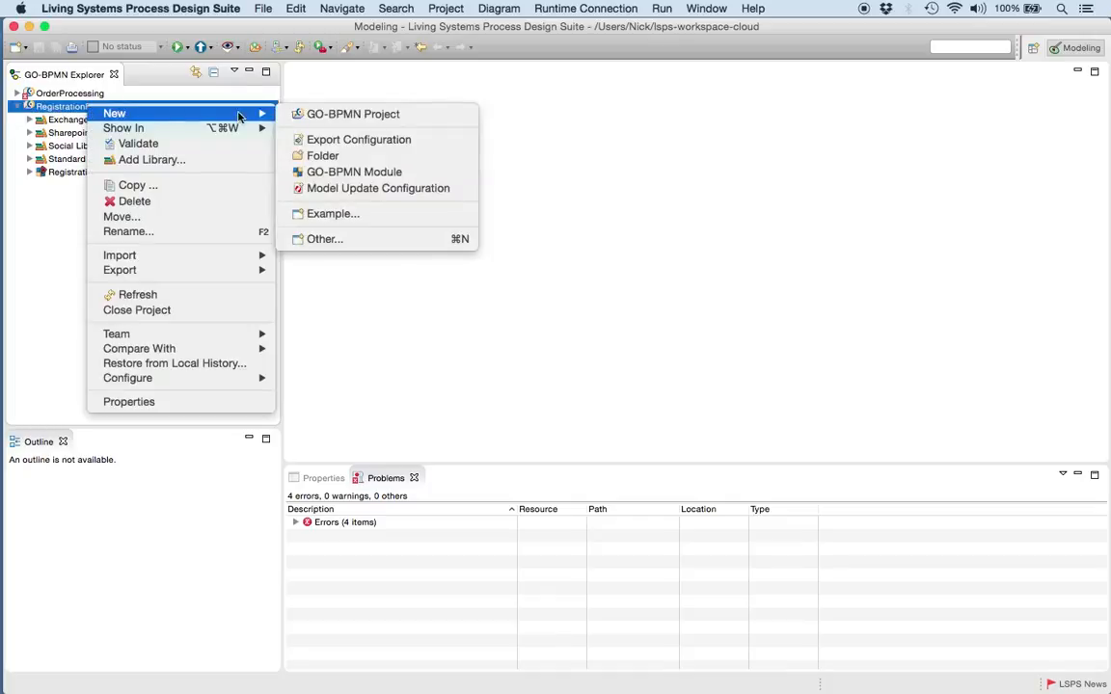
click(408, 182)
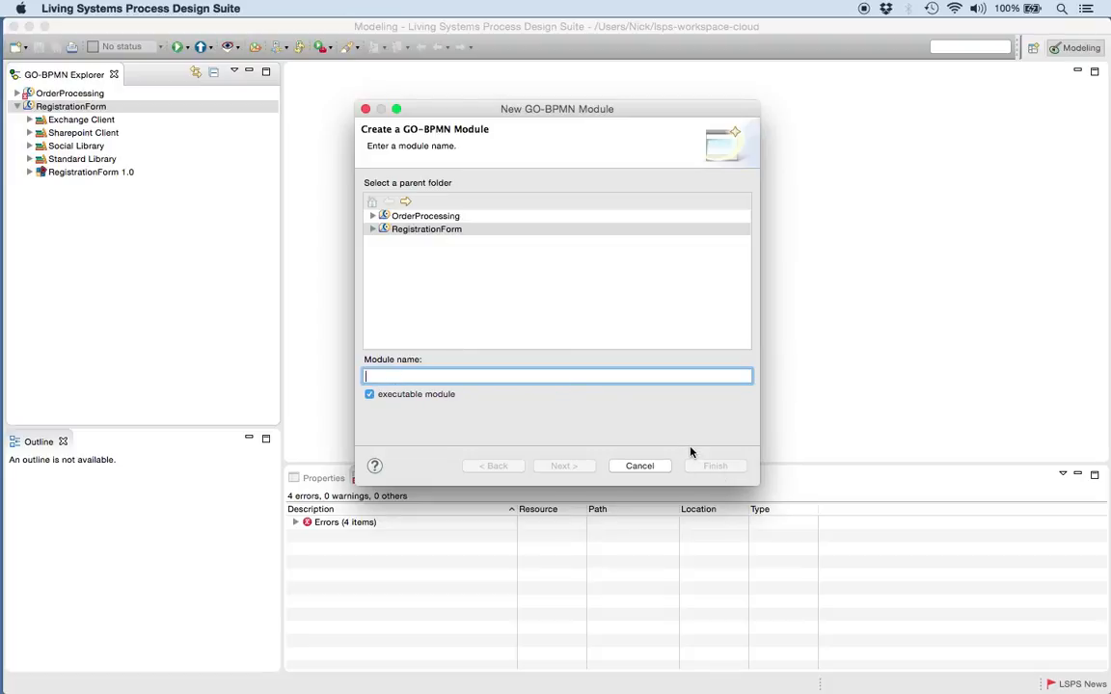
click(640, 466)
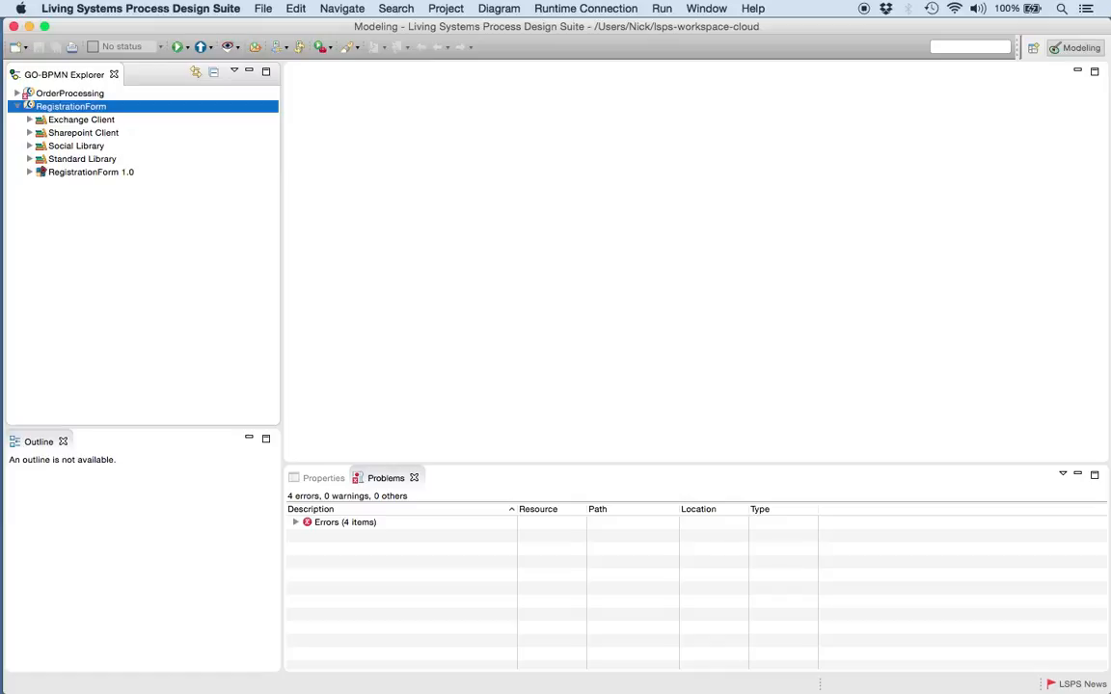
right_click(101, 175)
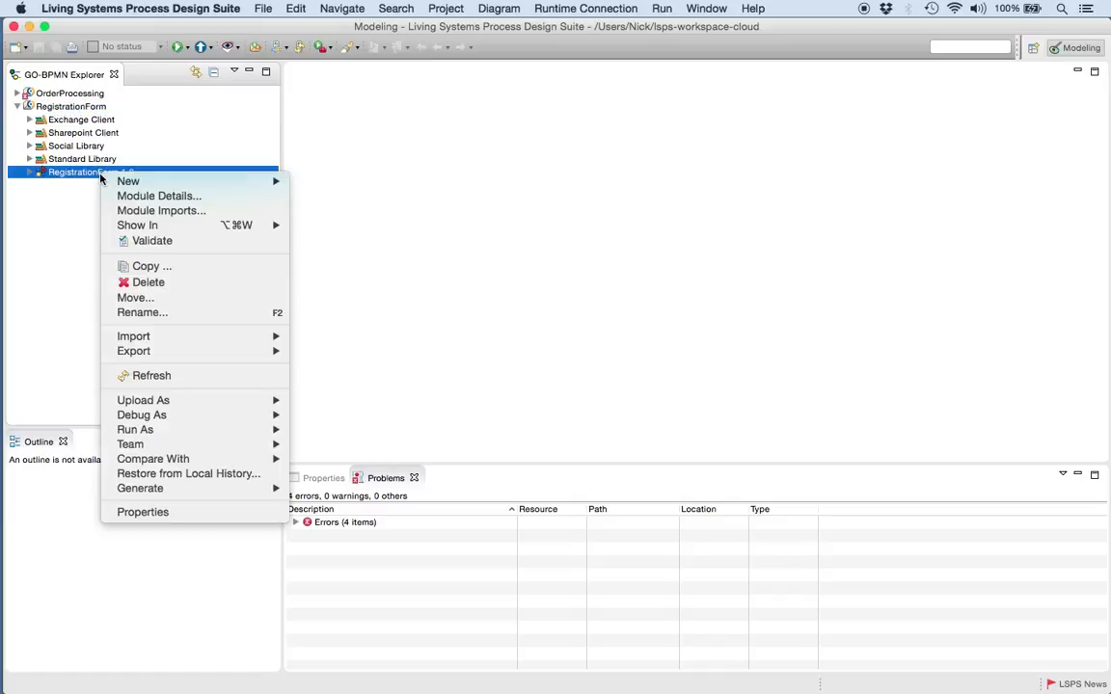
mouse_move(272, 182)
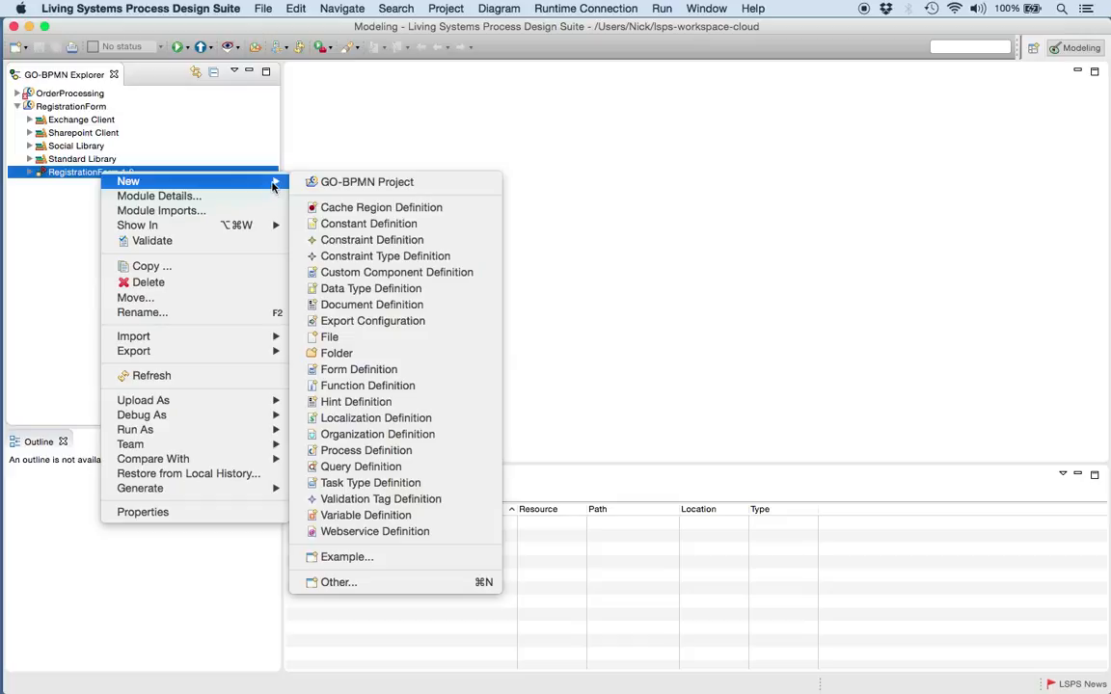
click(646, 294)
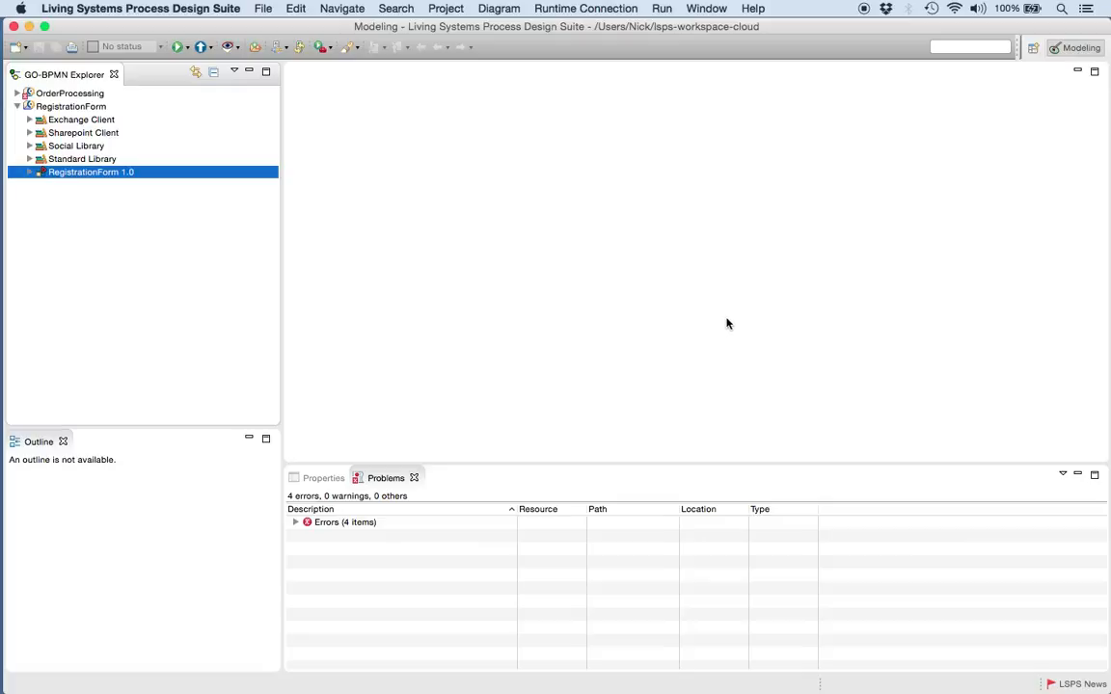
Step: Expand the RegistrationForm 1.0 module and open ClientRegistration.form and Registration.gobpmn, leaving the Registration process diagram in front
click(28, 173)
click(94, 200)
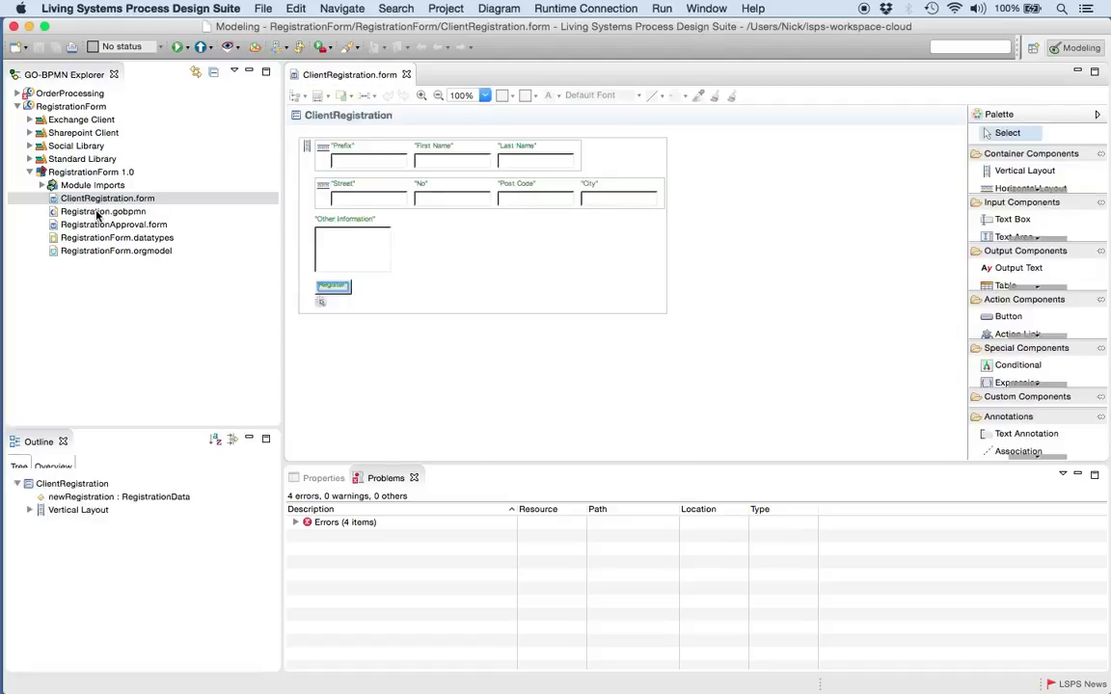
click(98, 213)
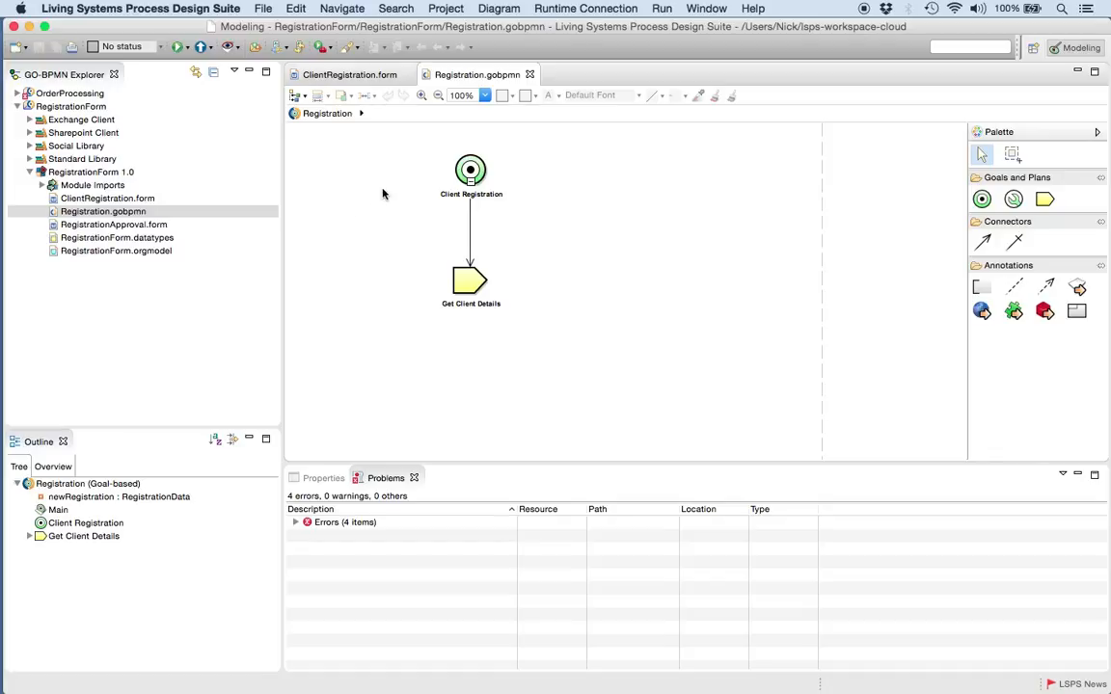
click(376, 75)
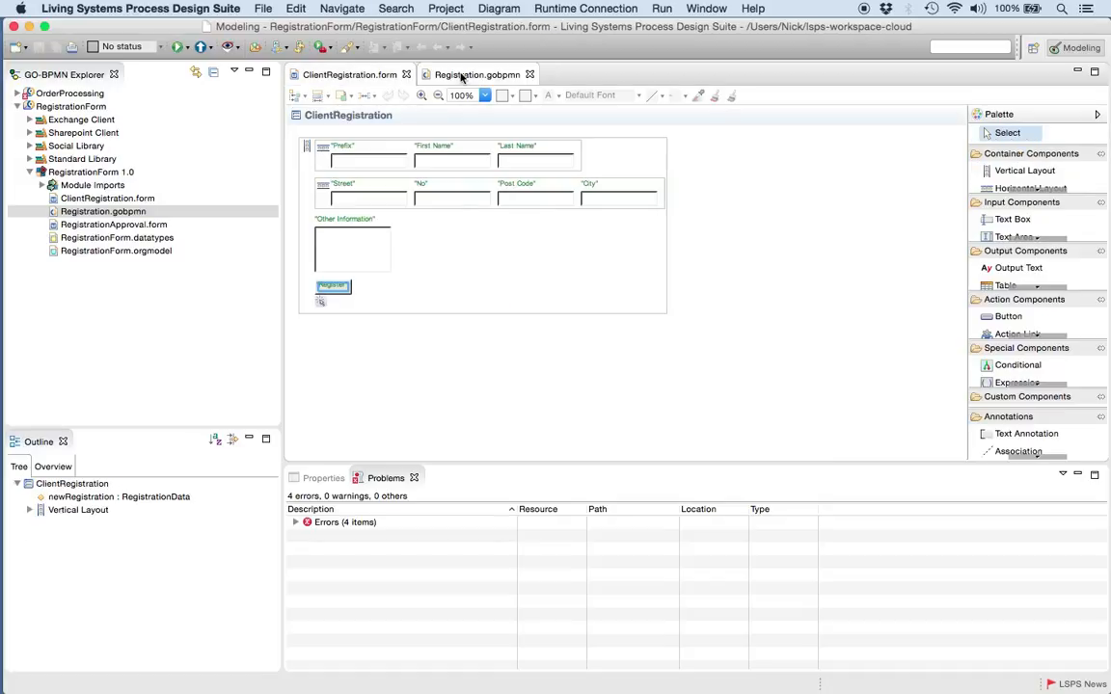
click(463, 77)
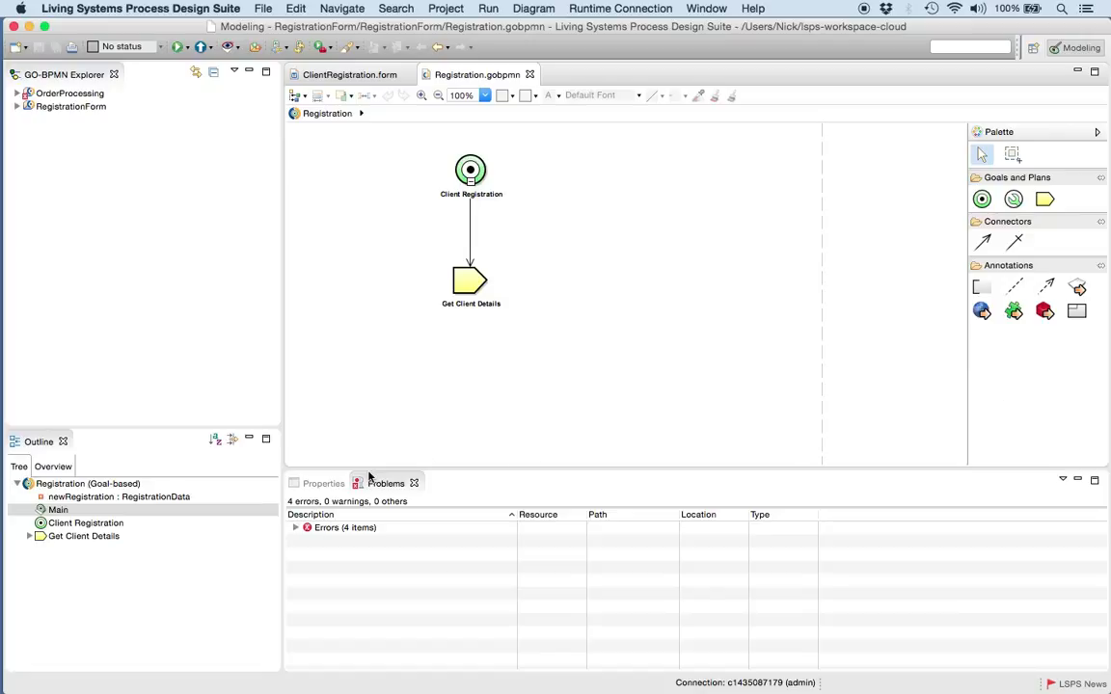
Step: Examine the detail properties of the Get Client Details plan and the Client Registration goal, then return to the Problems view
click(324, 484)
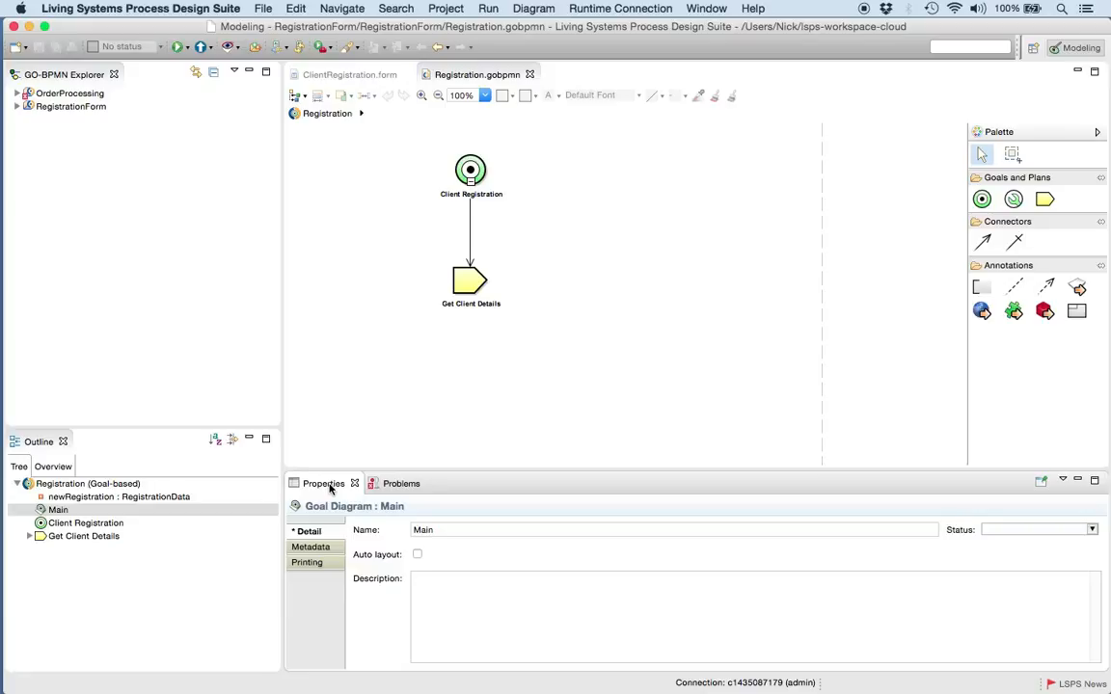
click(460, 289)
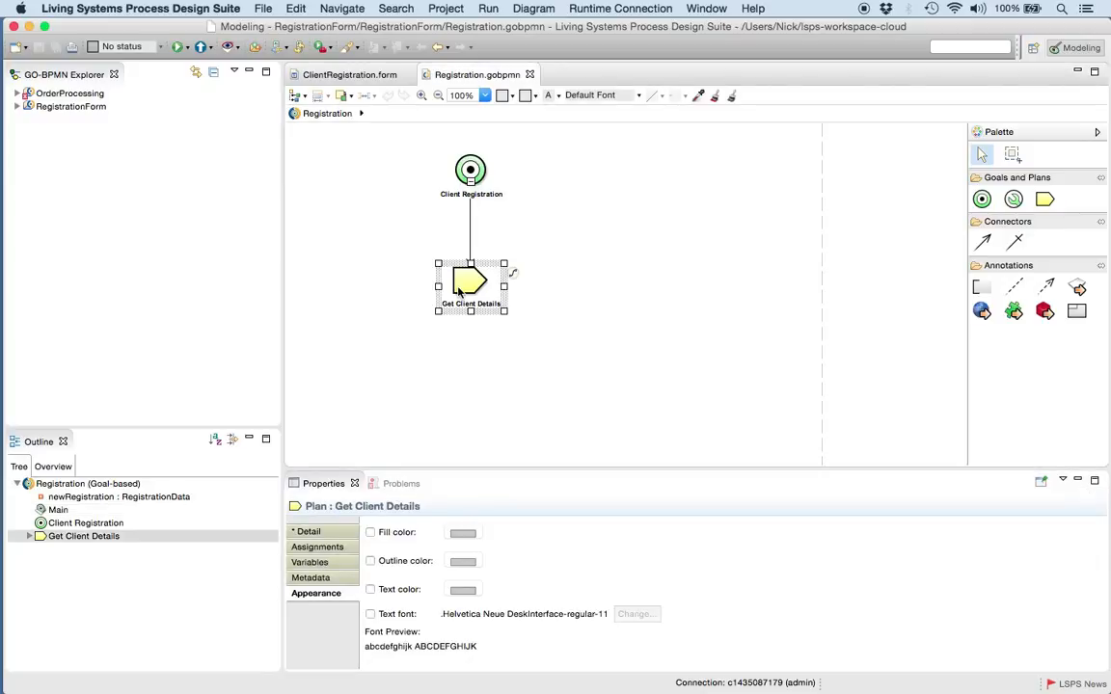
click(307, 532)
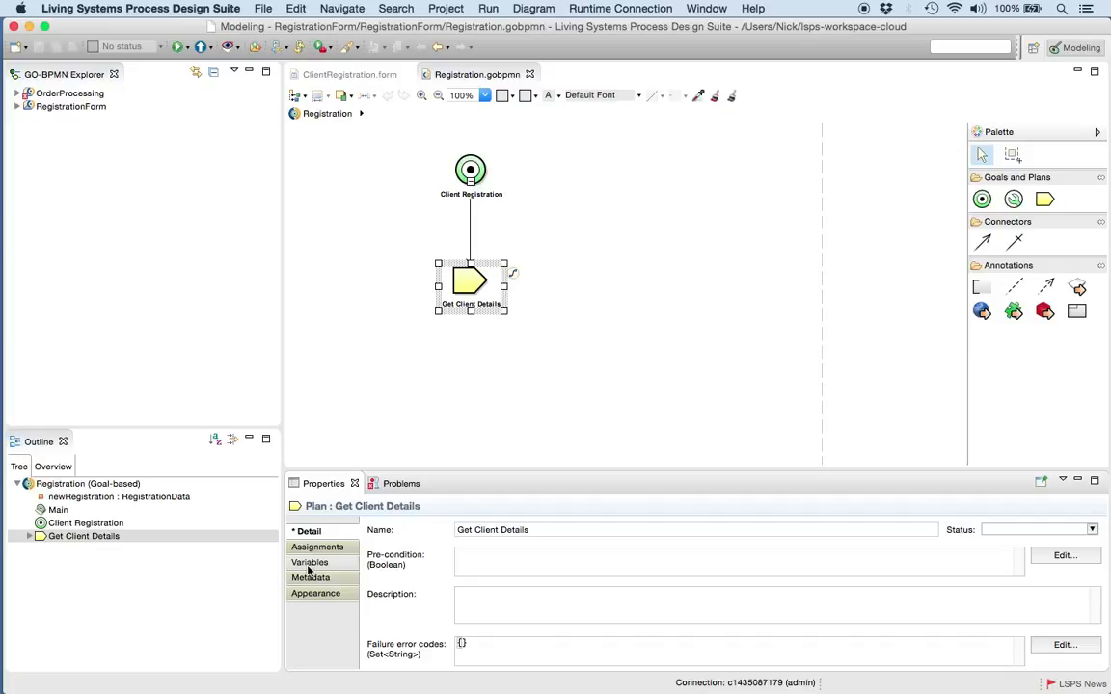
click(472, 173)
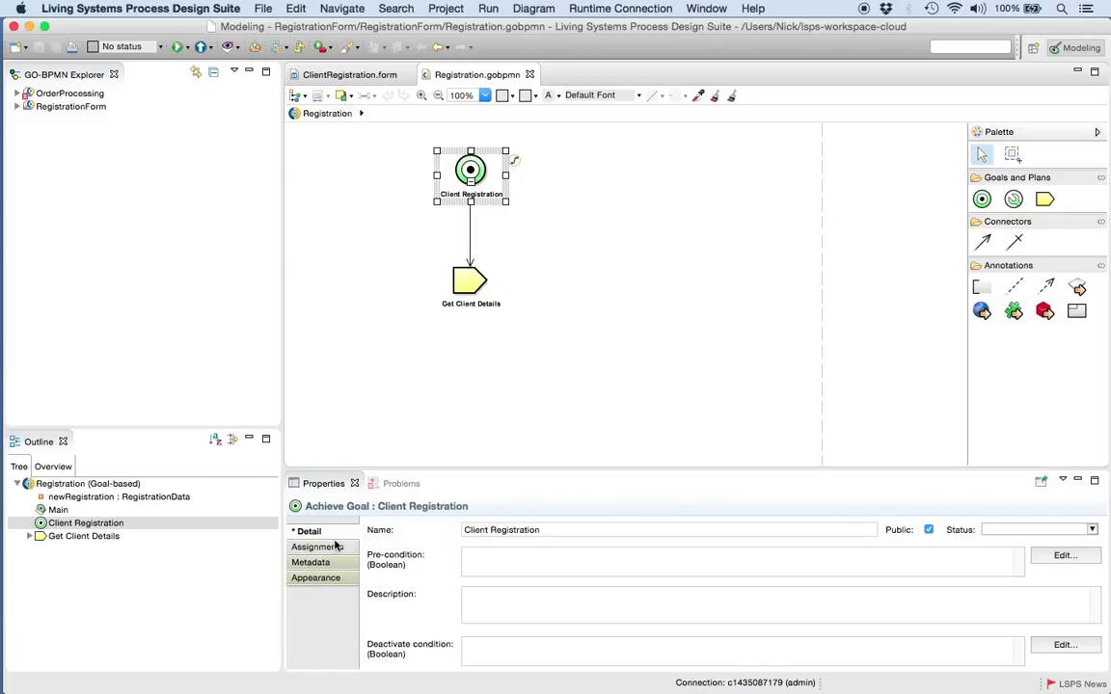
click(400, 485)
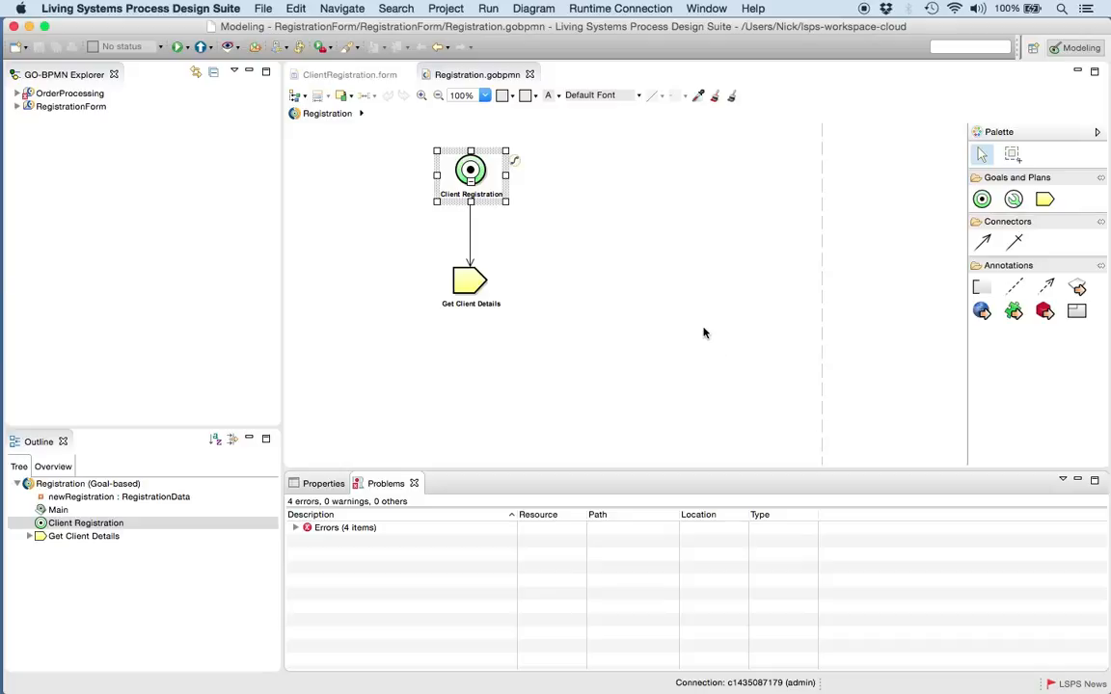
Step: Review the cloud server connection in the Runtime Connection Settings and close the preferences
click(607, 9)
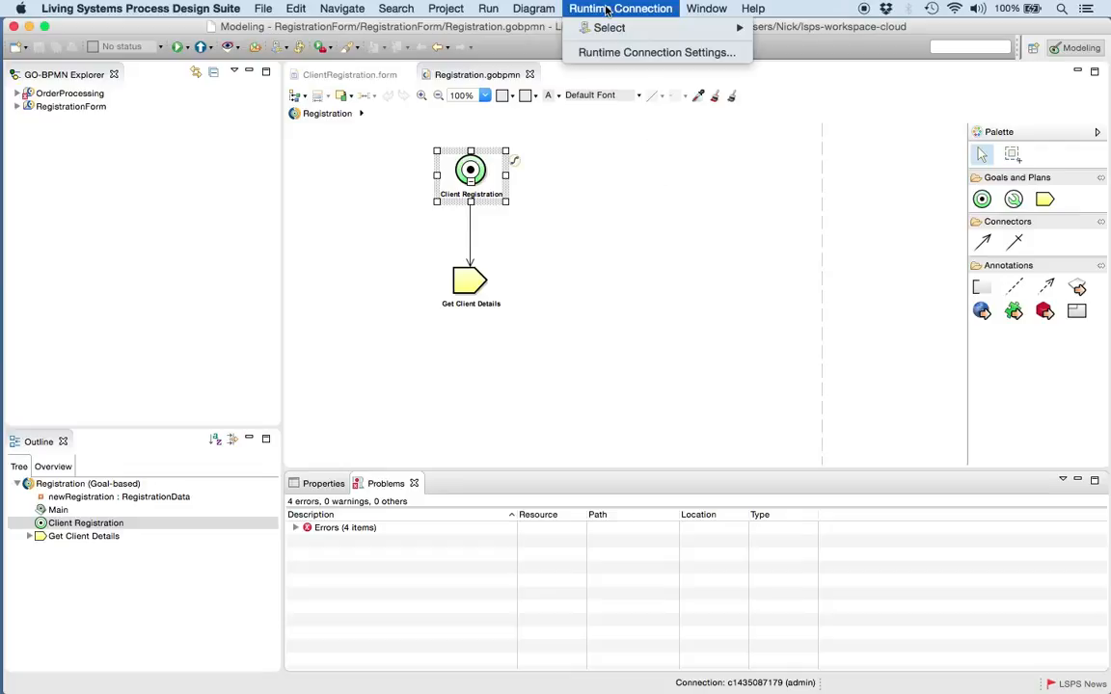
click(623, 54)
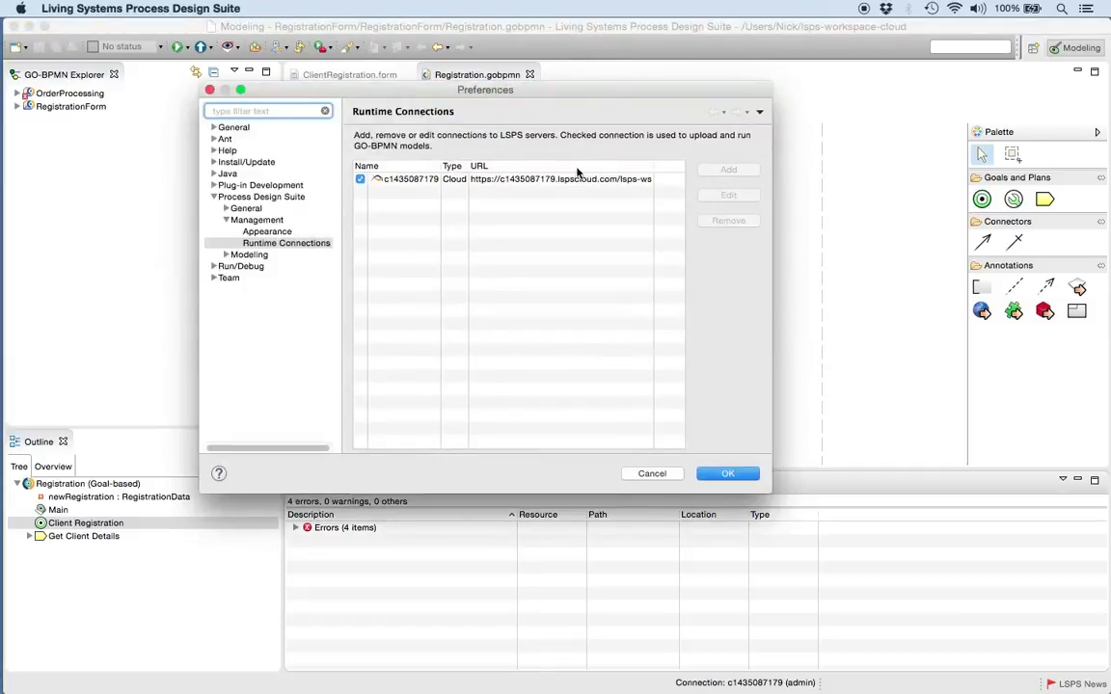
click(568, 183)
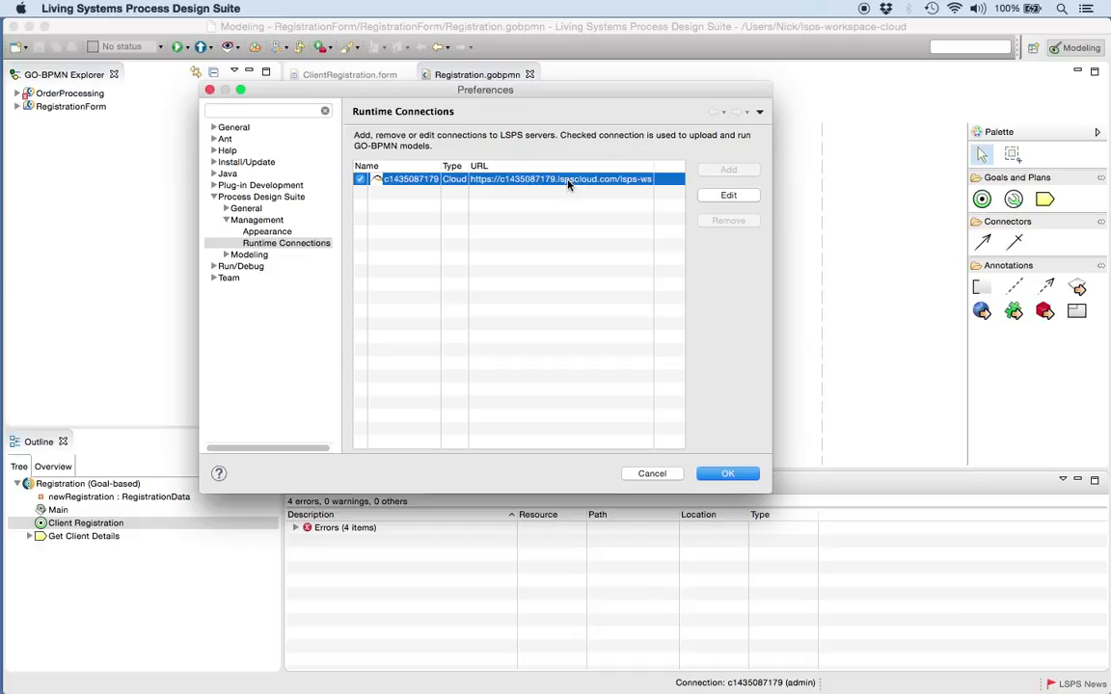
click(715, 484)
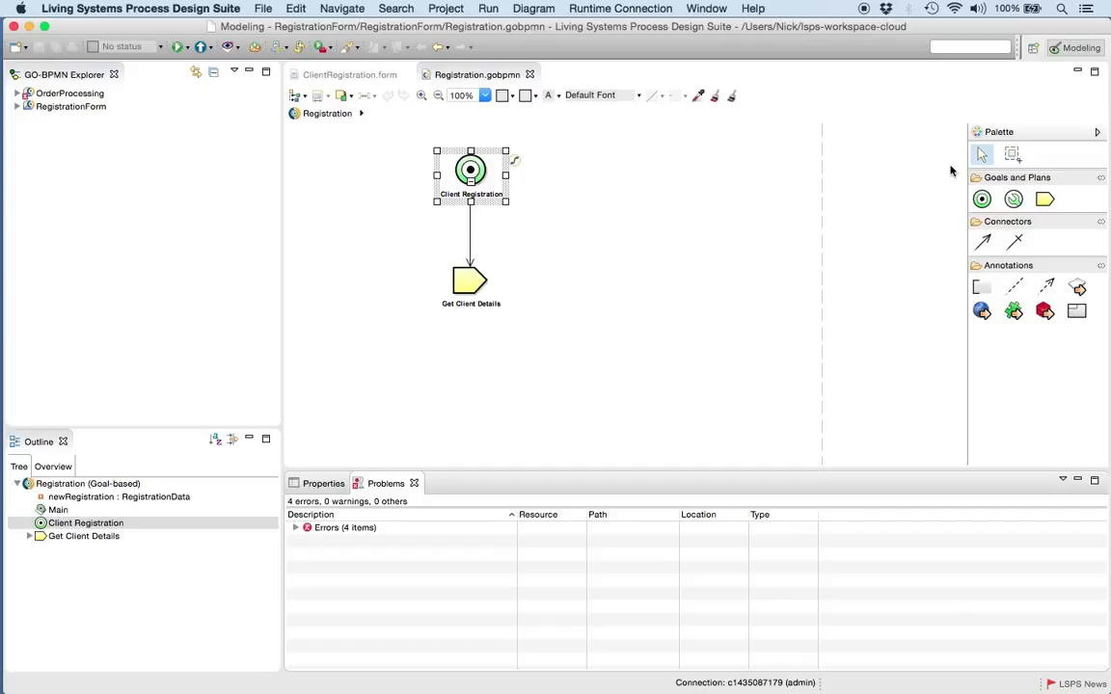
Step: Switch the workbench to the Management perspective
click(1031, 48)
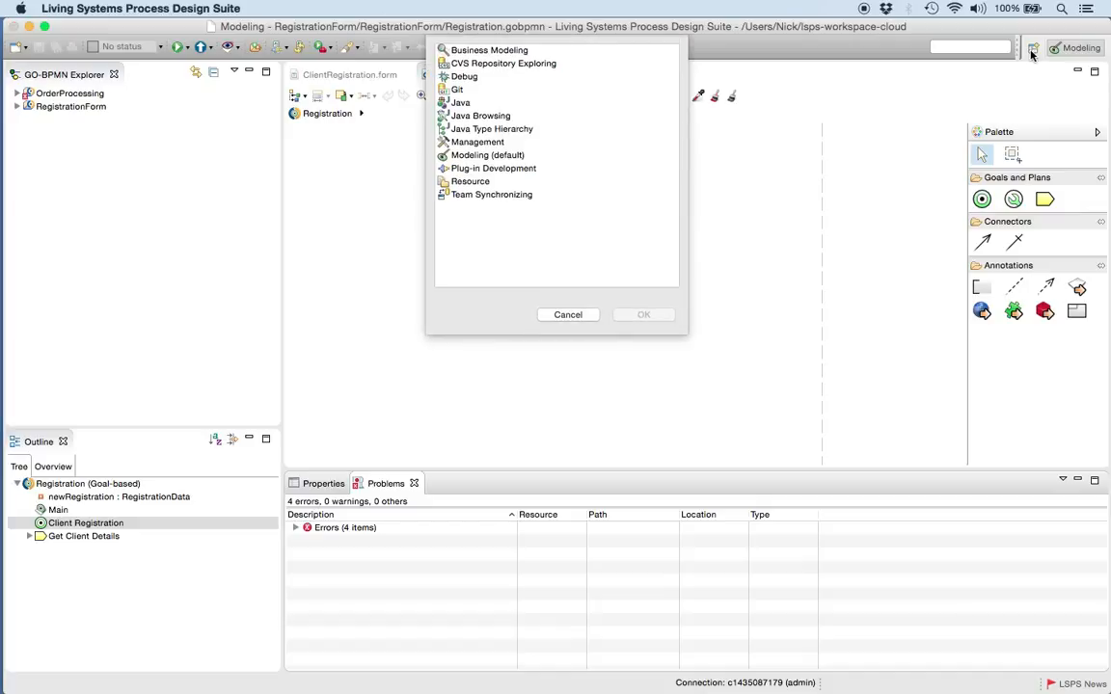
click(530, 143)
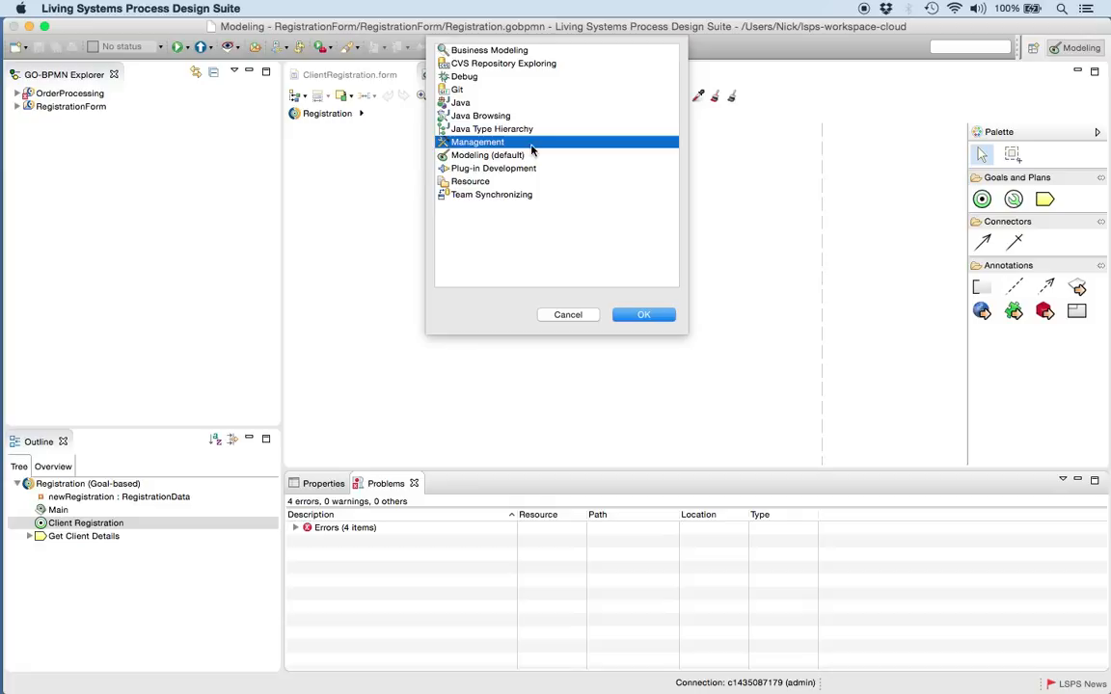
click(639, 315)
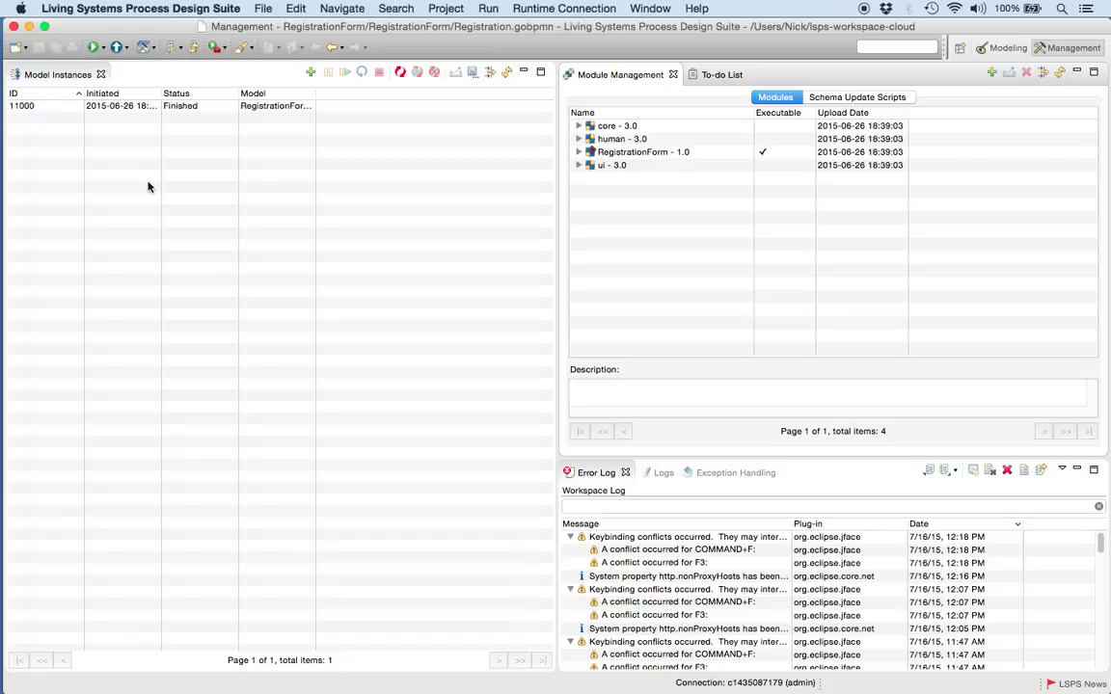
Step: Select the RegistrationForm model instance and look through the Error Log, Logs and Exception Handling views
click(107, 107)
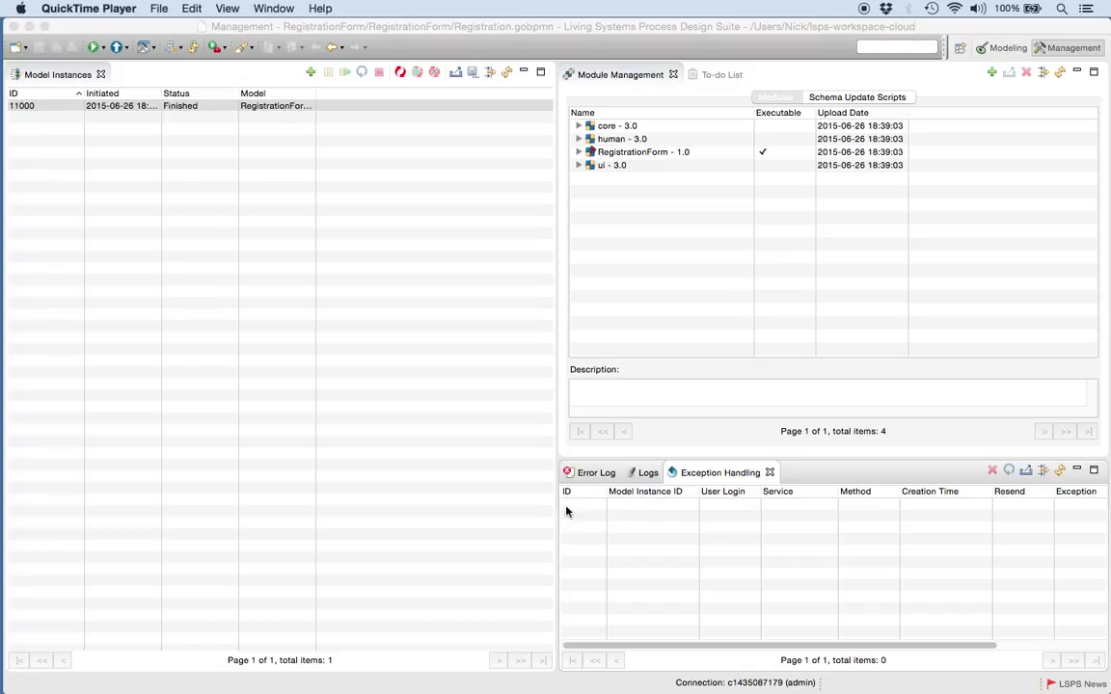
click(595, 474)
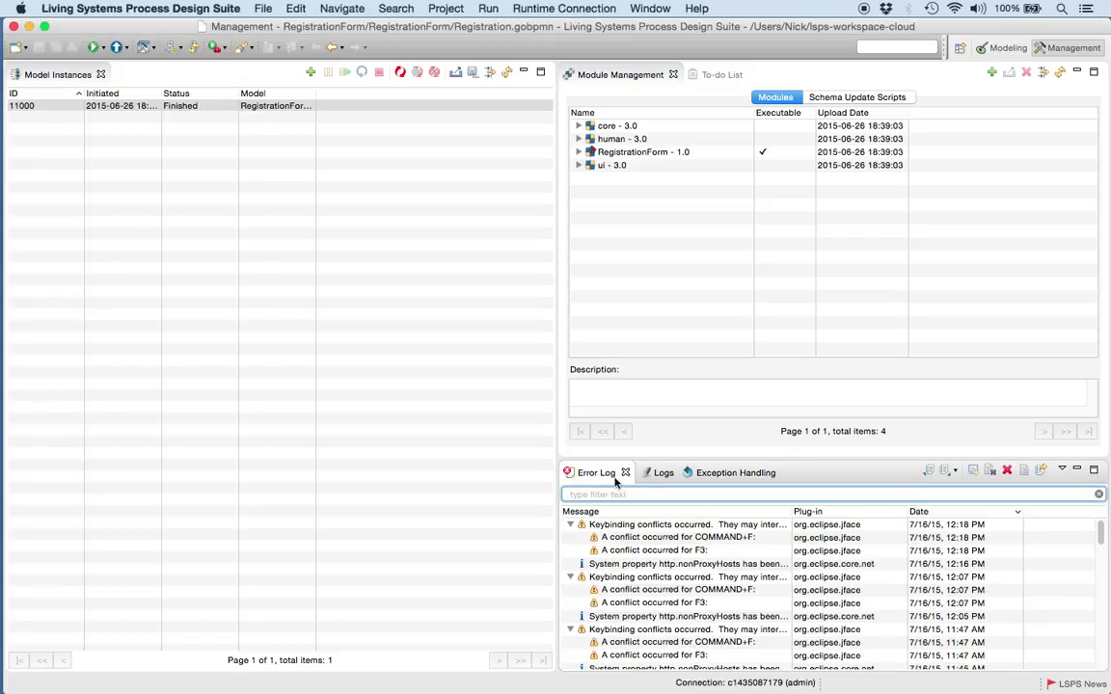
click(662, 473)
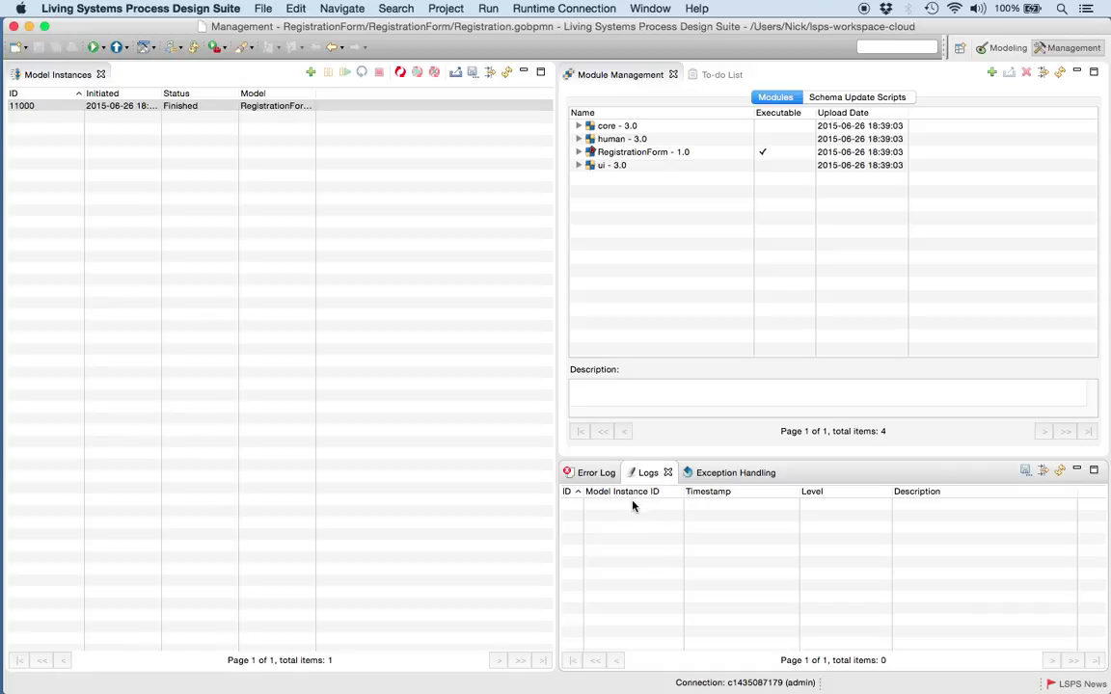
click(713, 473)
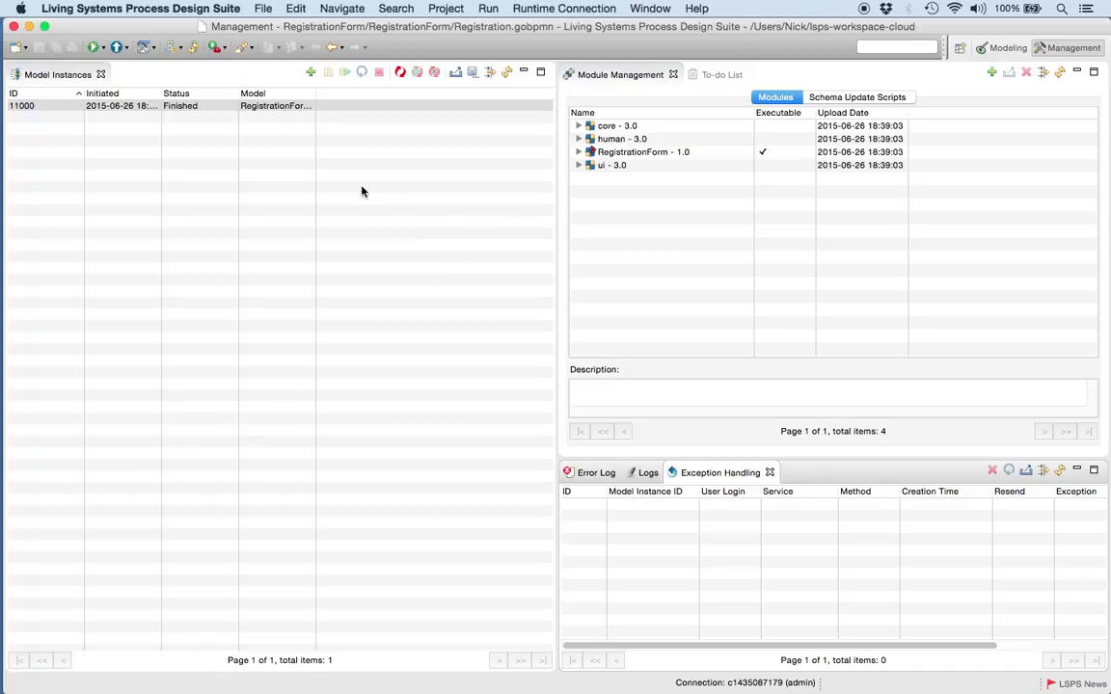
Step: Open the Persons management view
click(154, 48)
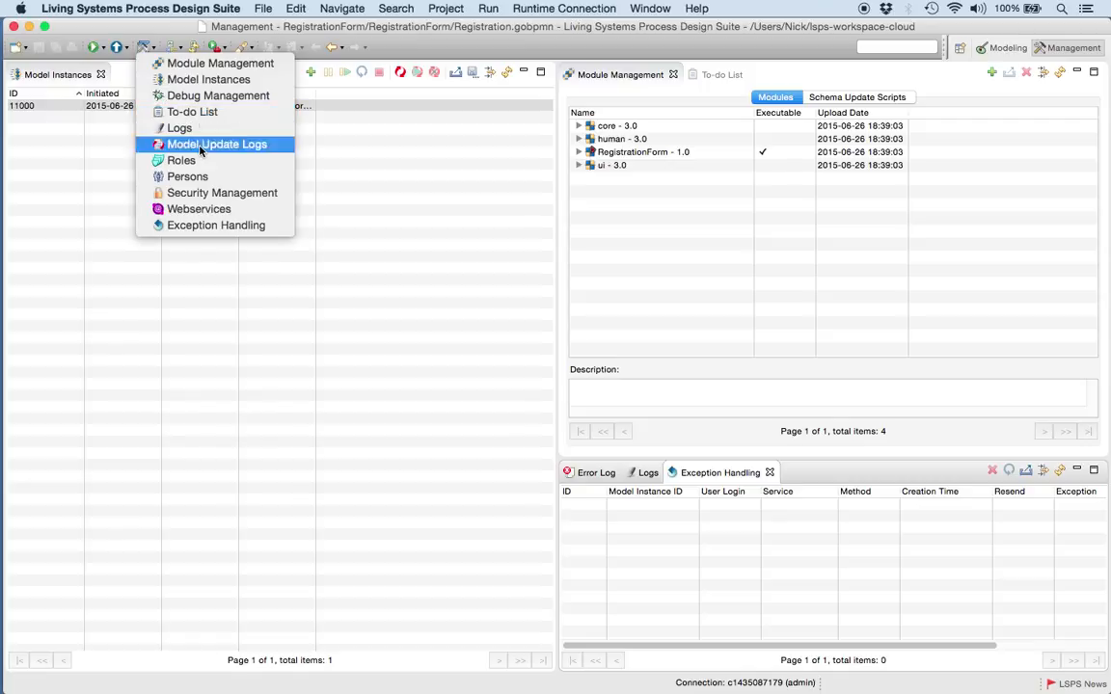
click(186, 177)
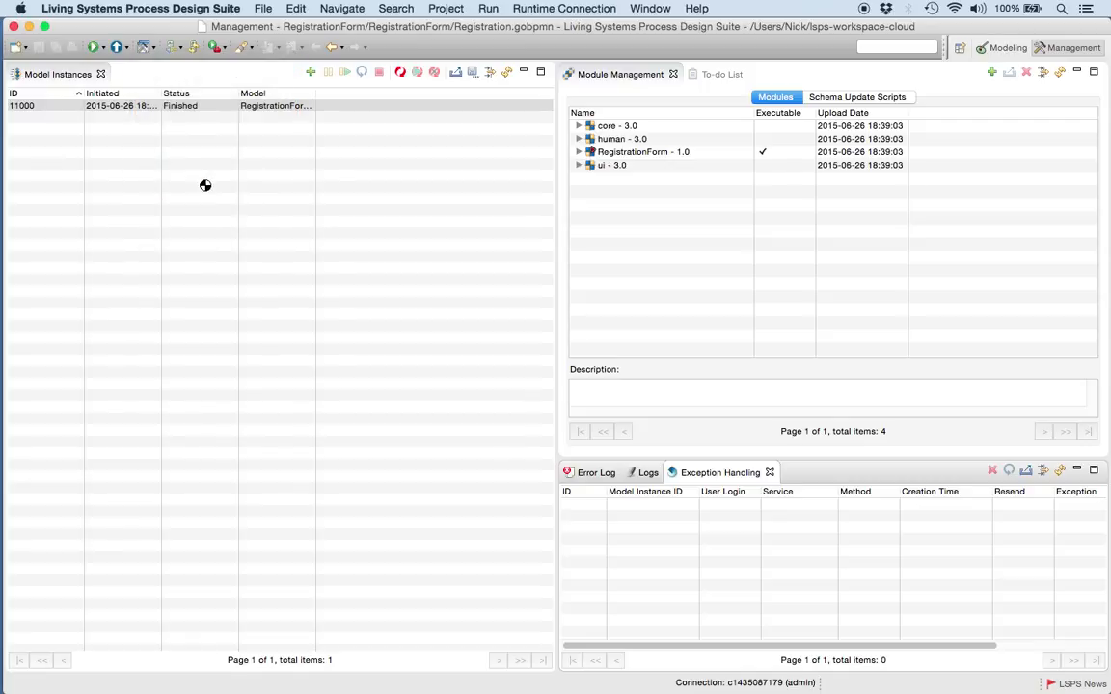